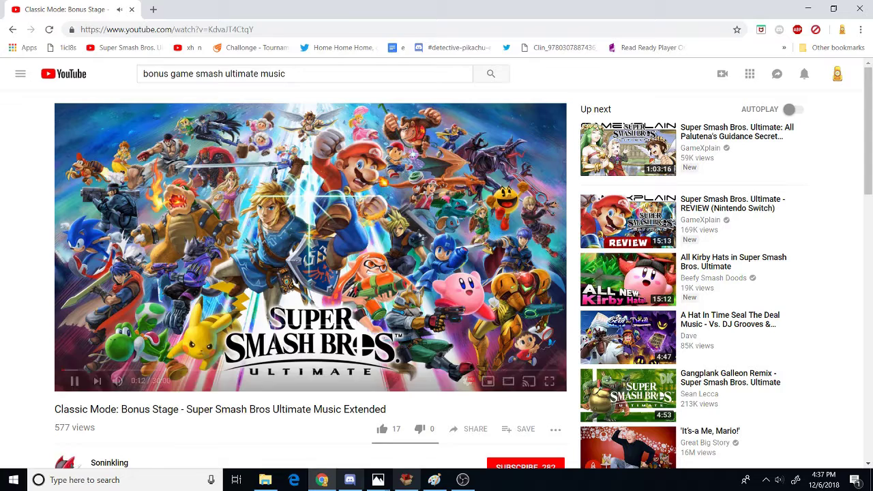
# Step: Bring the OBS recording window to the front over the playing Bonus Stage video
pyautogui.rightClick(569, 335)
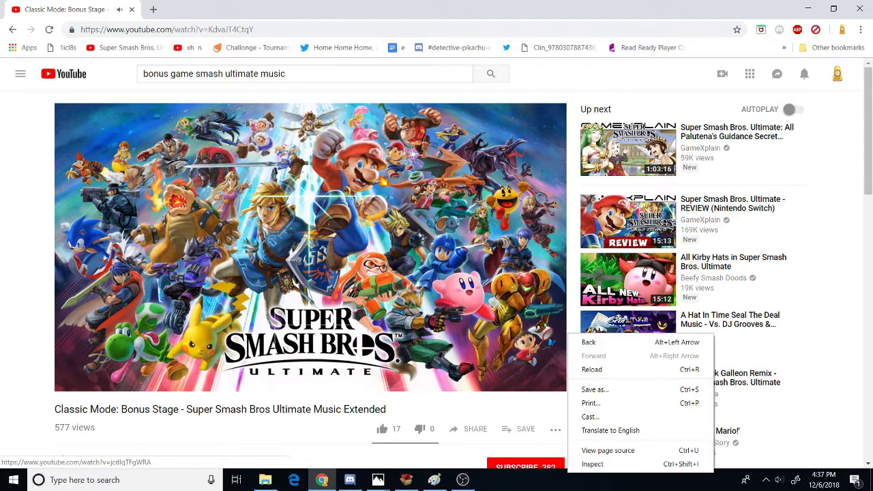
pyautogui.click(463, 479)
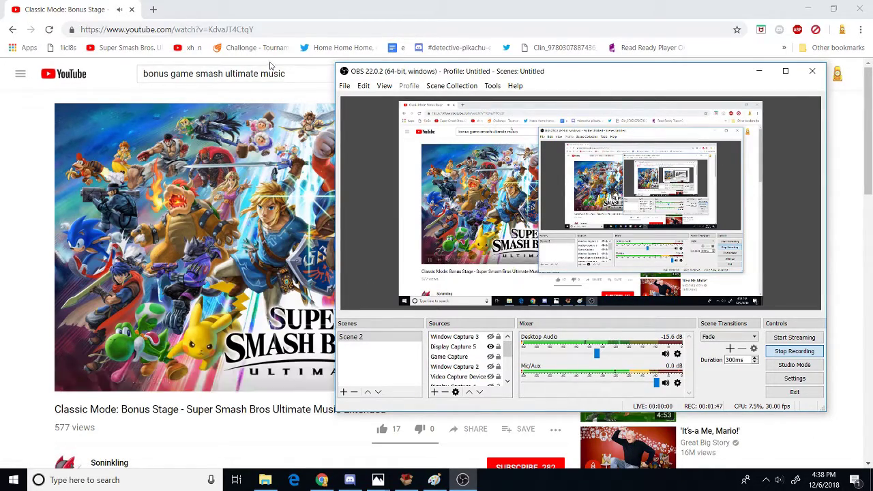
# Step: Open the Air Guitar Guy channel from the Subscriptions list in the sidebar
pyautogui.click(21, 74)
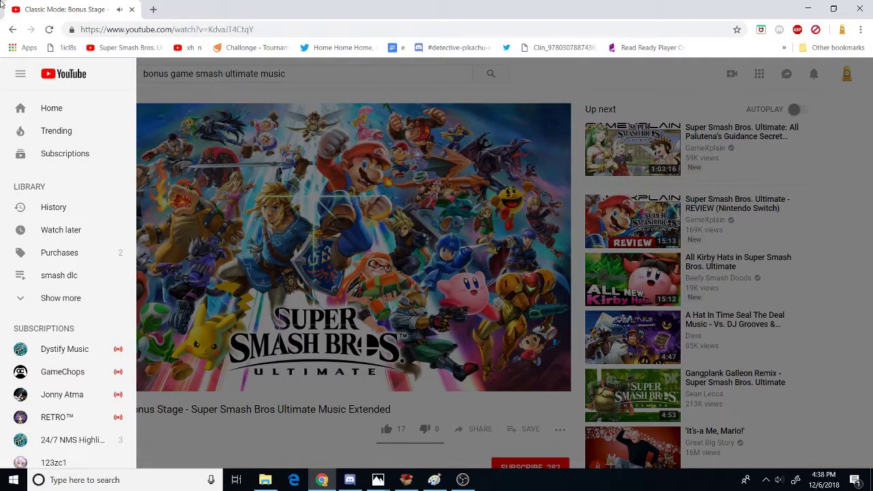
pyautogui.scroll(-3, 86, 416)
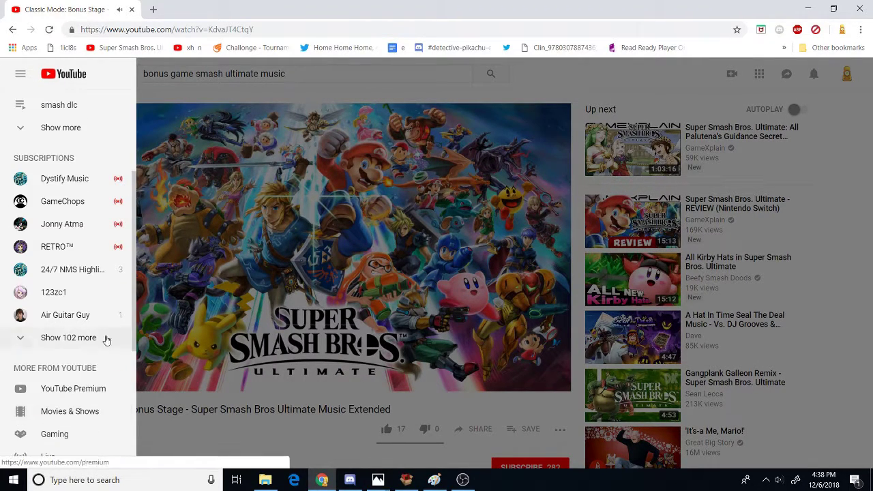
pyautogui.click(60, 317)
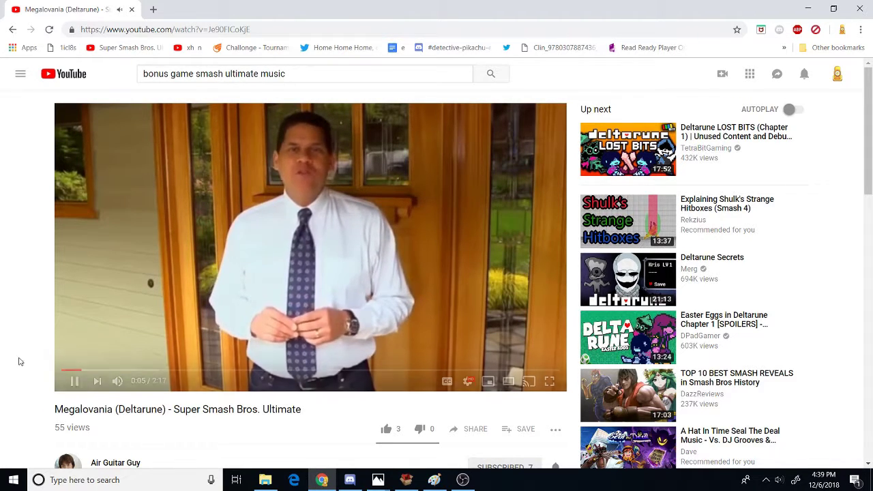
# Step: Skip the Megalovania video ahead to about 0:34, then bring OBS back to the front
pyautogui.click(125, 372)
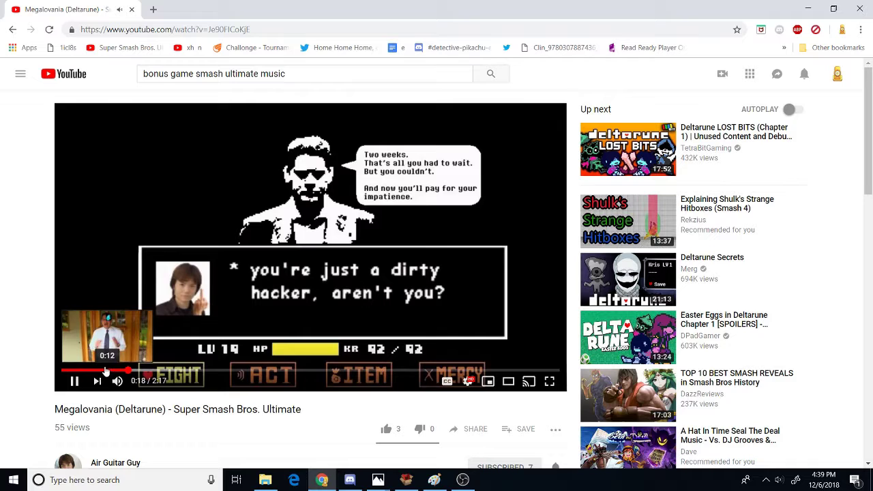
pyautogui.click(152, 373)
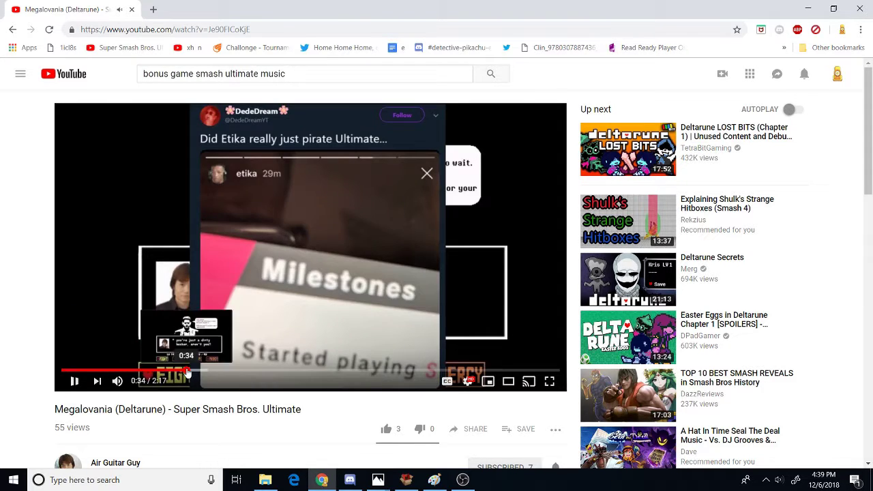
pyautogui.click(187, 373)
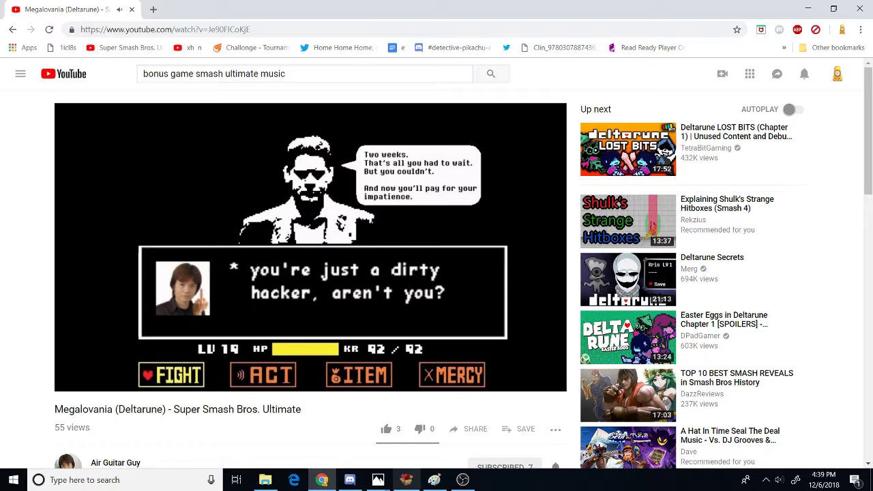
pyautogui.click(462, 480)
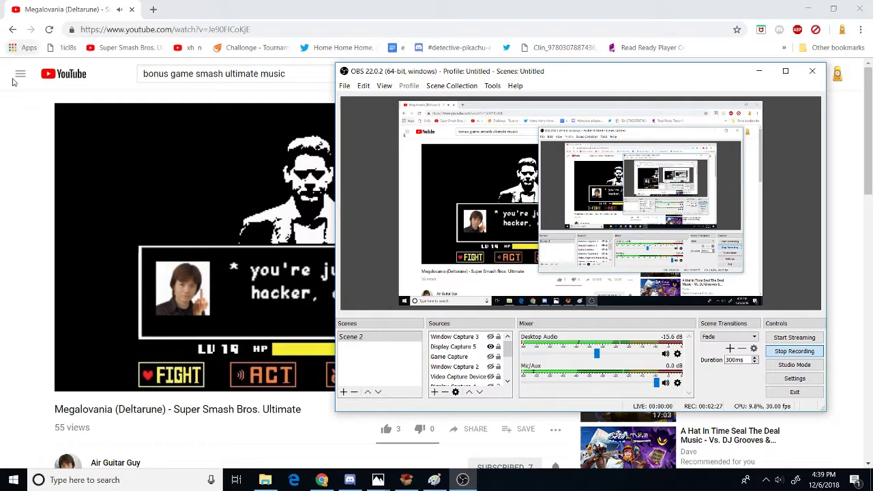
# Step: Sample the Tough Guy Alert upload, skipping ahead, then return to the channel page
pyautogui.click(12, 29)
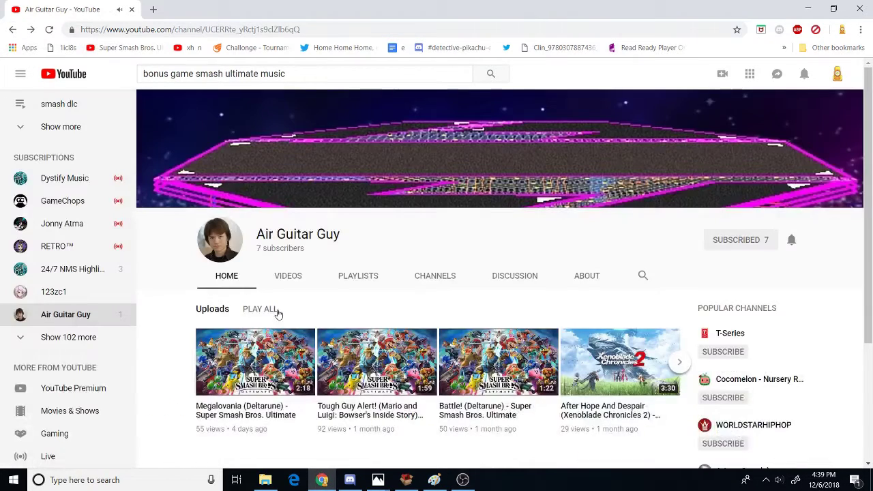
pyautogui.click(364, 385)
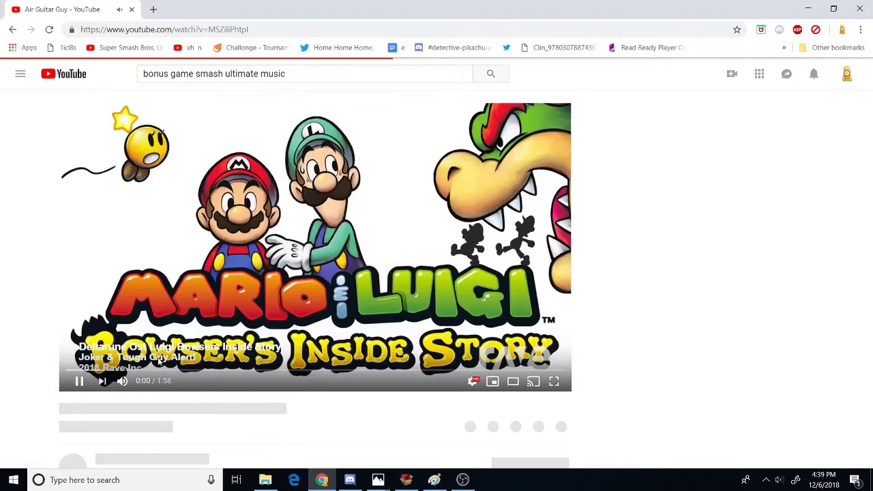
pyautogui.moveTo(140, 370)
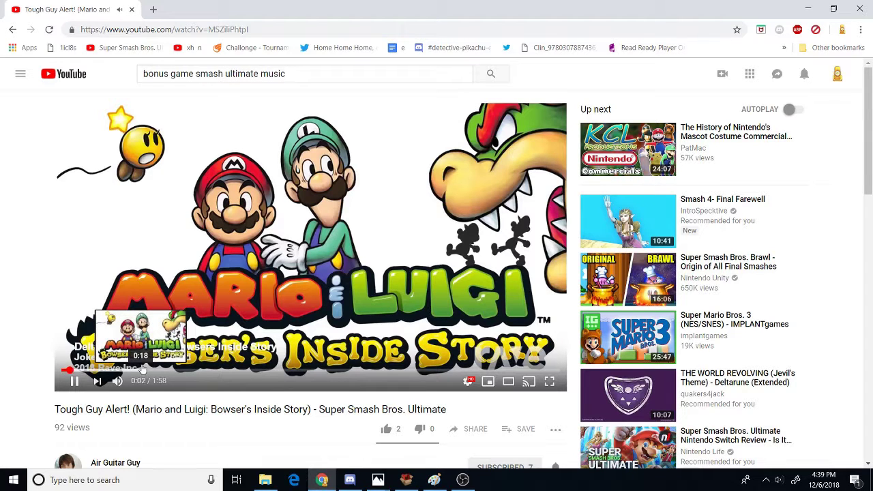
pyautogui.click(111, 371)
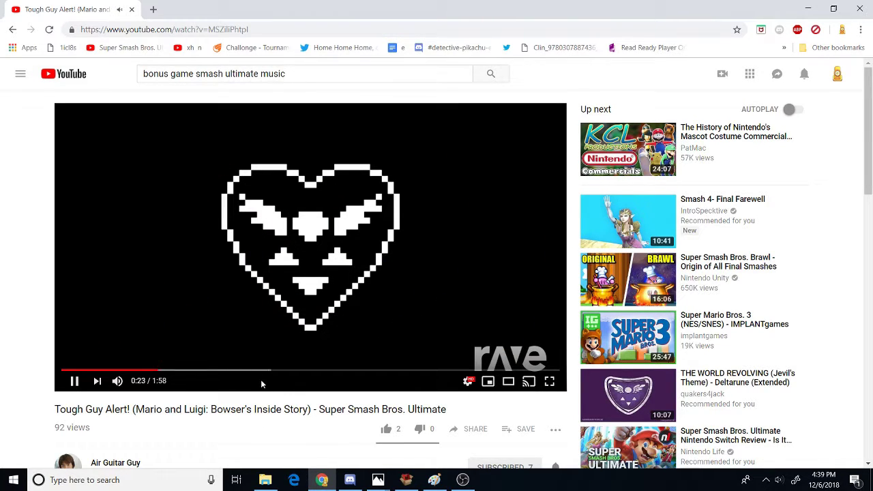
pyautogui.click(12, 29)
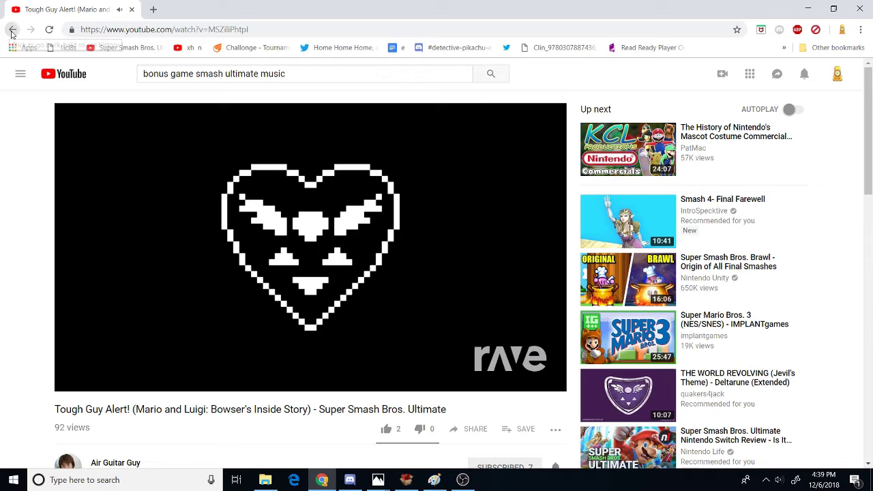
# Step: Sample the Battle! (Deltarune) upload, skipping ahead twice, then return to the channel page
pyautogui.click(573, 361)
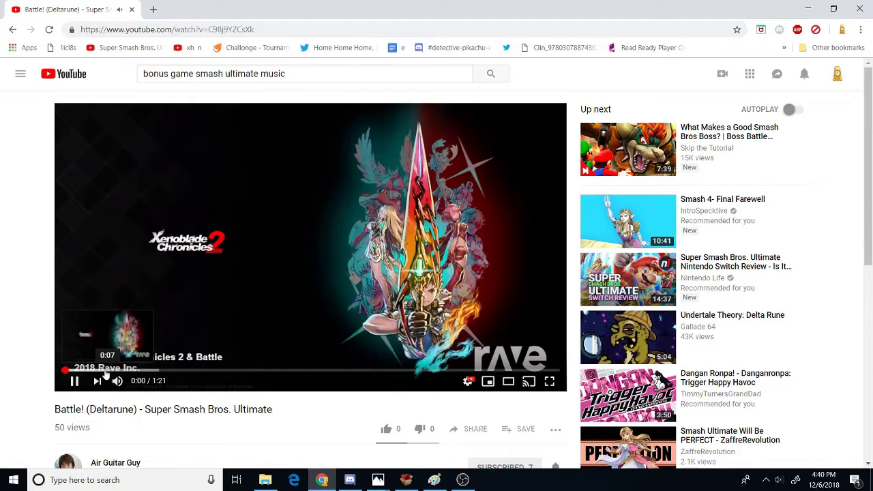
pyautogui.click(109, 371)
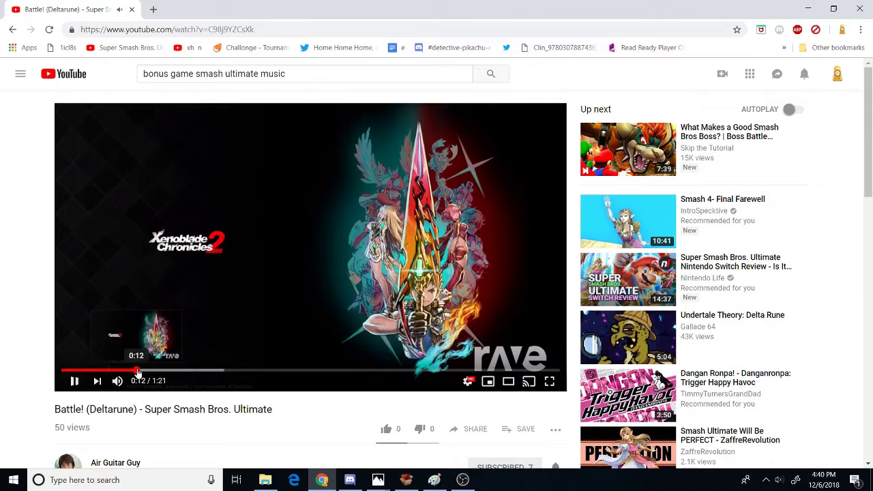
pyautogui.click(160, 370)
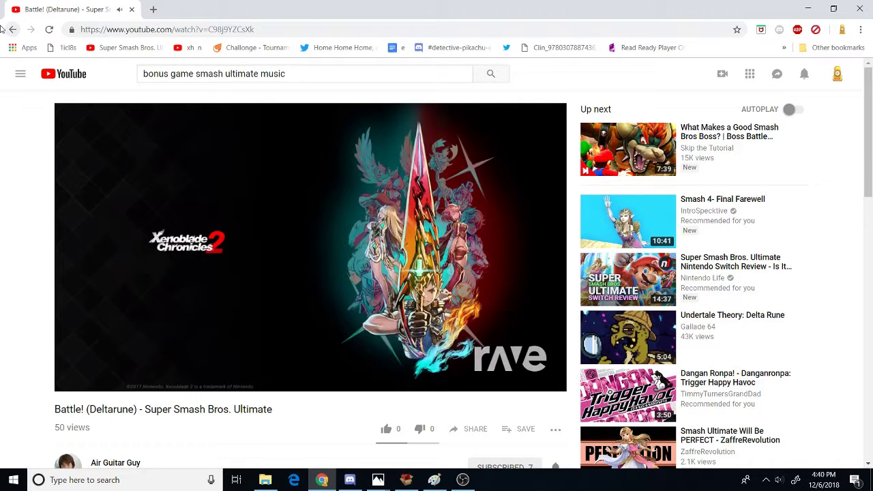
pyautogui.click(12, 29)
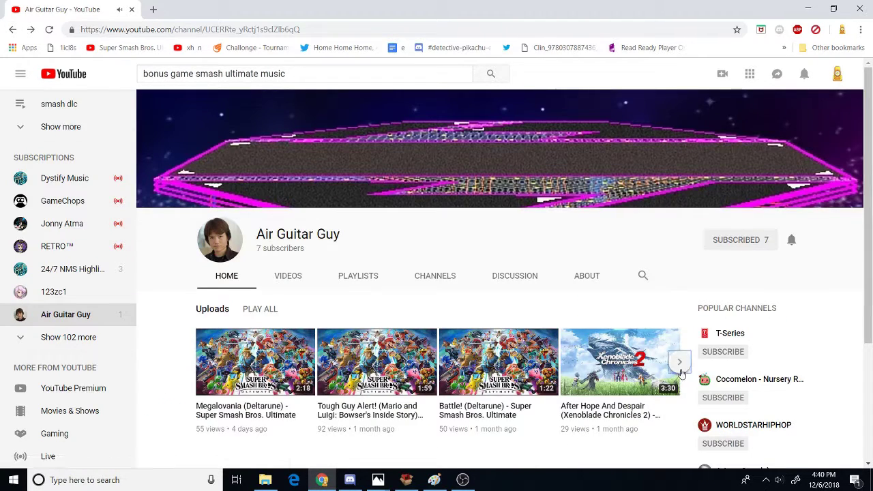
# Step: Scroll the Uploads row right to reveal older videos like Johto Journeys and Arsenal Pyramid
pyautogui.click(679, 361)
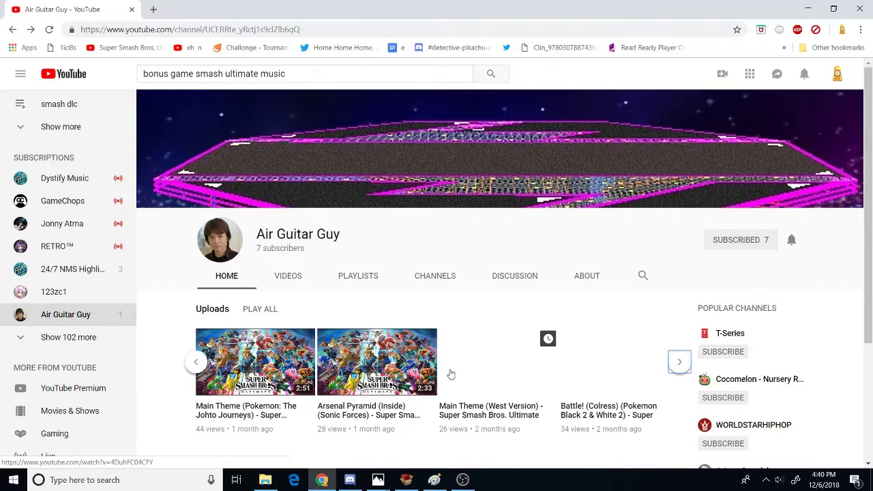